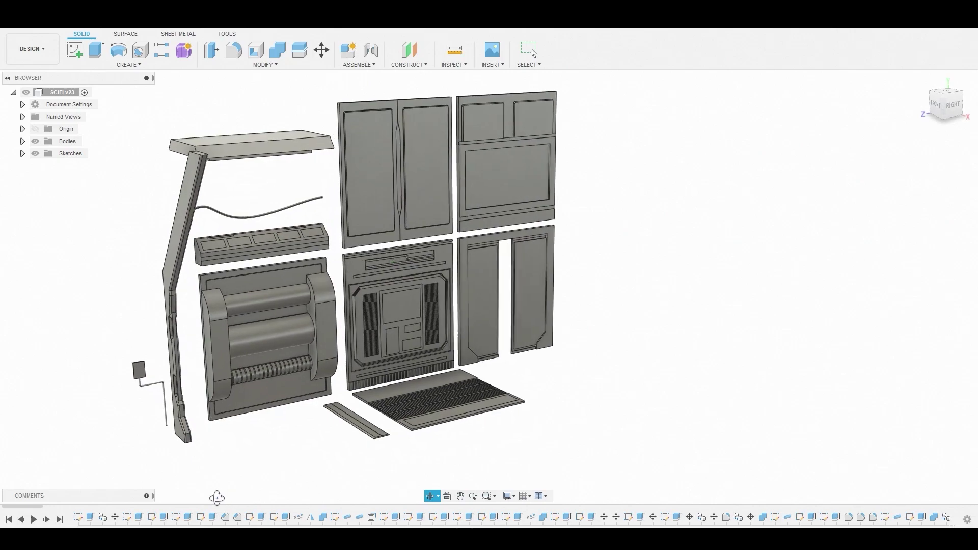
# - Examine the complete sci-fi kit of wall, floor and ceiling pieces from the front, back and several angles
pyautogui.press('Escape')
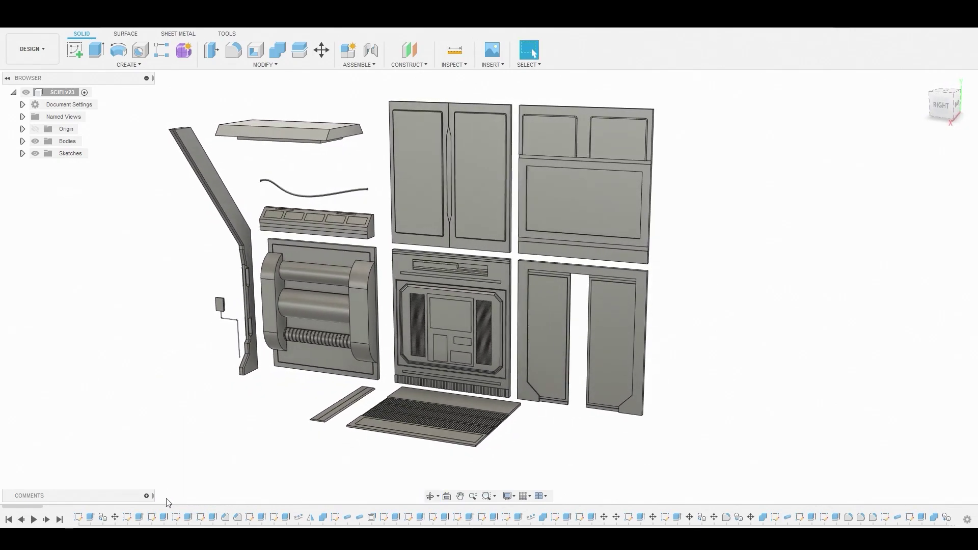
pyautogui.scroll(2, 351, 456)
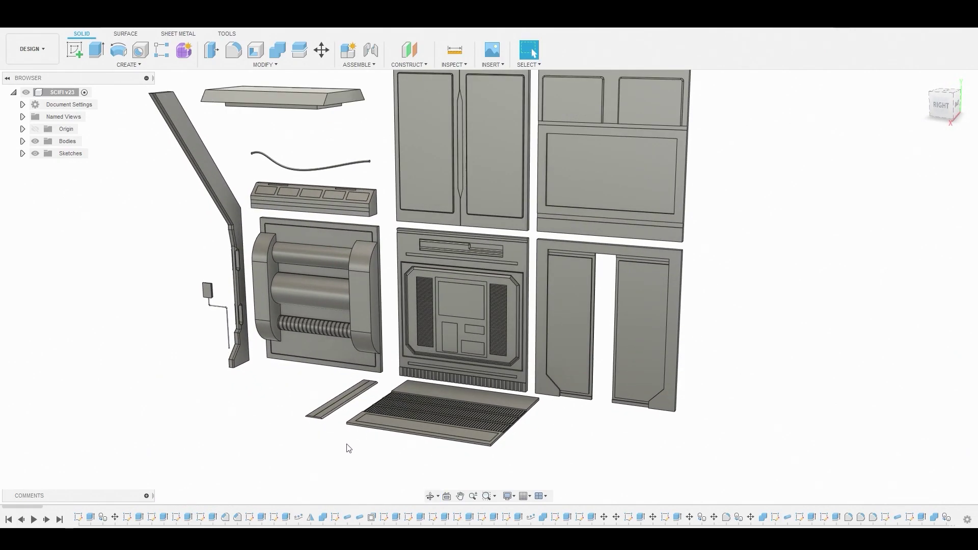
pyautogui.scroll(2, 348, 449)
pyautogui.scroll(1, 341, 462)
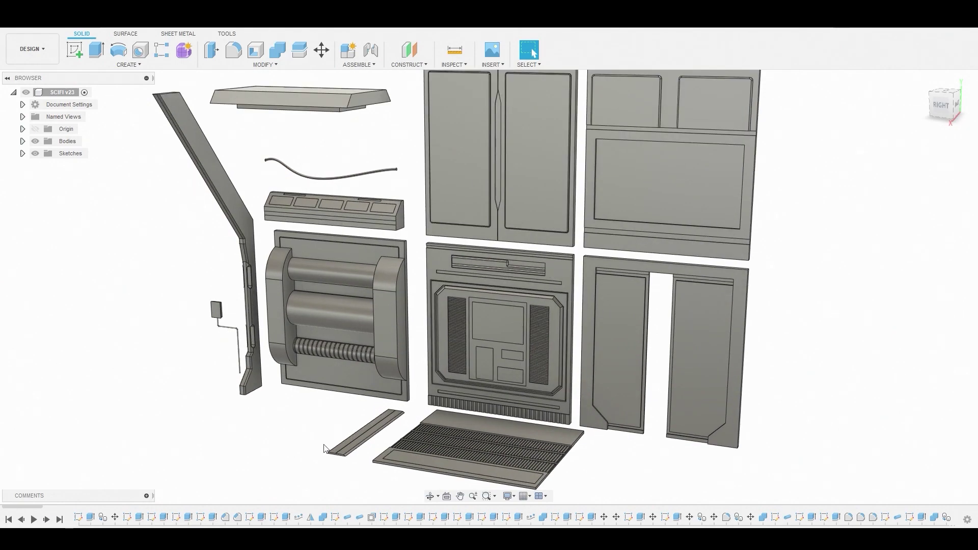
pyautogui.moveTo(314, 441); pyautogui.dragTo(322, 447)
pyautogui.press('Escape')
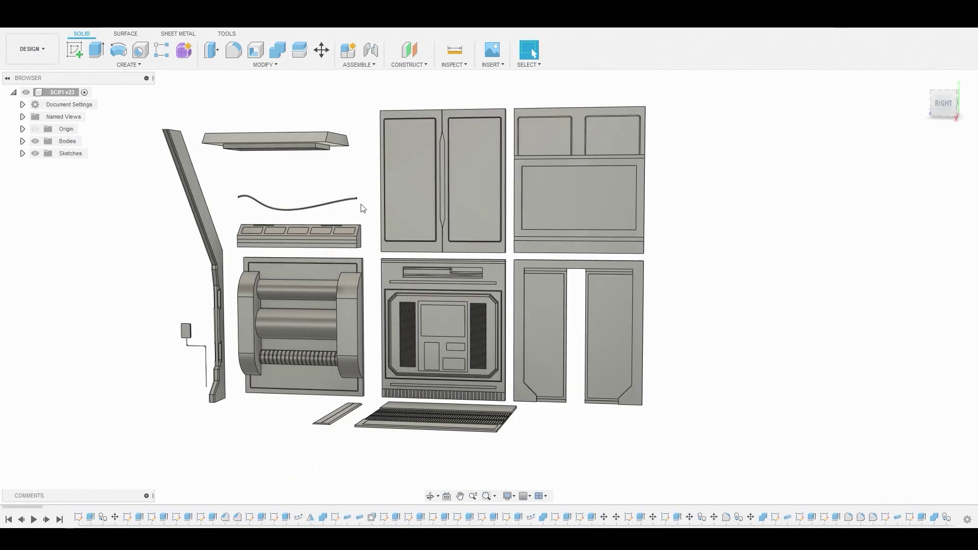
pyautogui.keyDown('shift'); pyautogui.moveTo(361, 205); pyautogui.dragTo(161, 219, button='middle'); pyautogui.keyUp('shift')
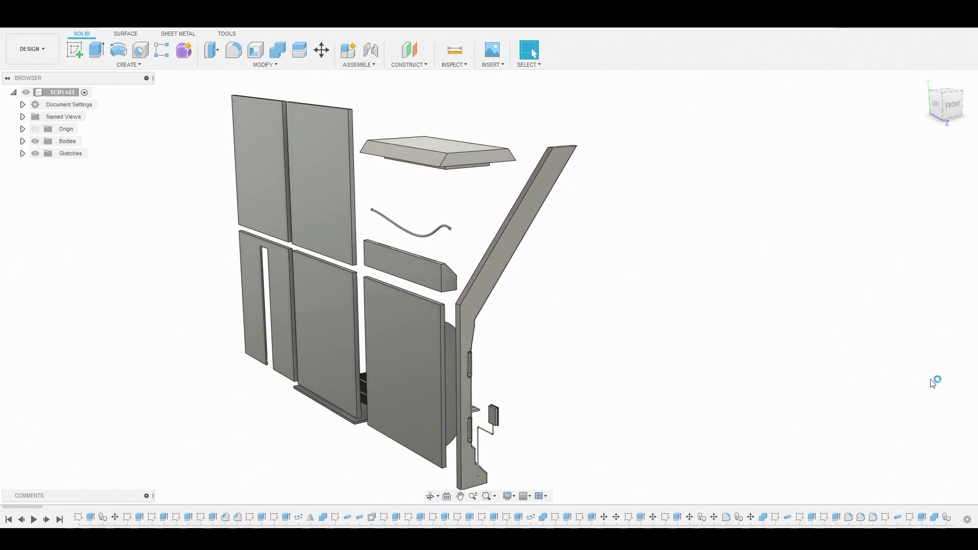
pyautogui.keyDown('shift'); pyautogui.moveTo(954, 503); pyautogui.dragTo(166, 496, button='middle'); pyautogui.keyUp('shift')
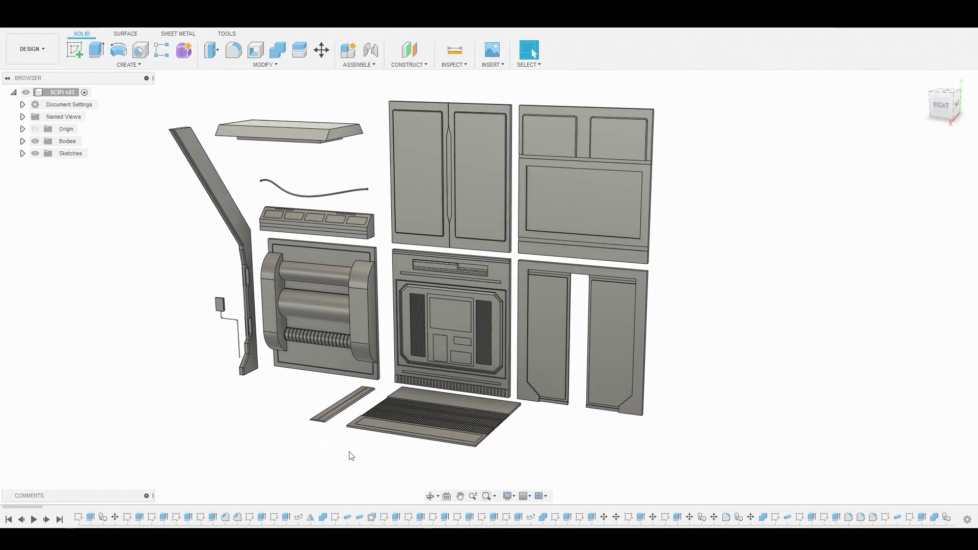
pyautogui.scroll(2, 351, 456)
pyautogui.moveTo(346, 445); pyautogui.dragTo(370, 485, button='middle')
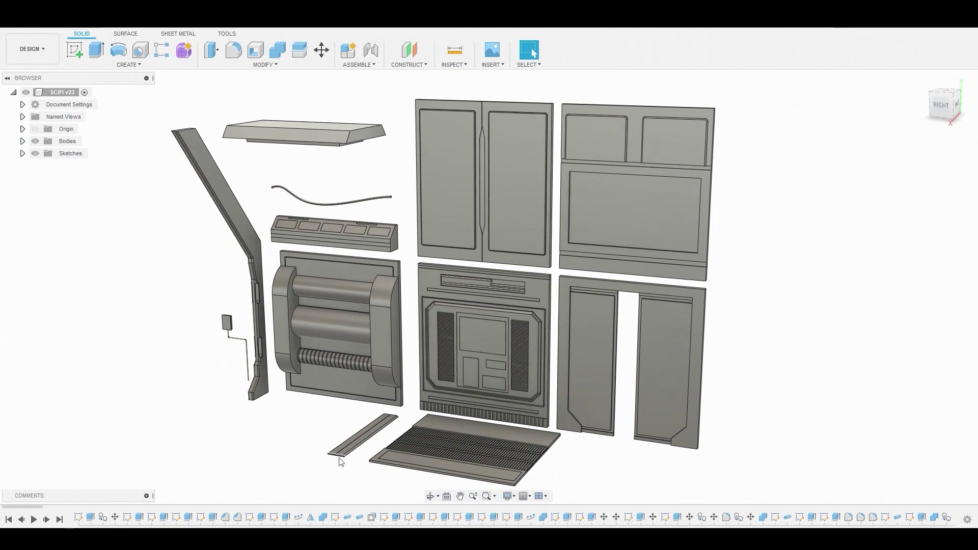
pyautogui.scroll(1, 340, 462)
pyautogui.keyDown('shift'); pyautogui.moveTo(315, 441); pyautogui.dragTo(323, 447, button='middle'); pyautogui.keyUp('shift')
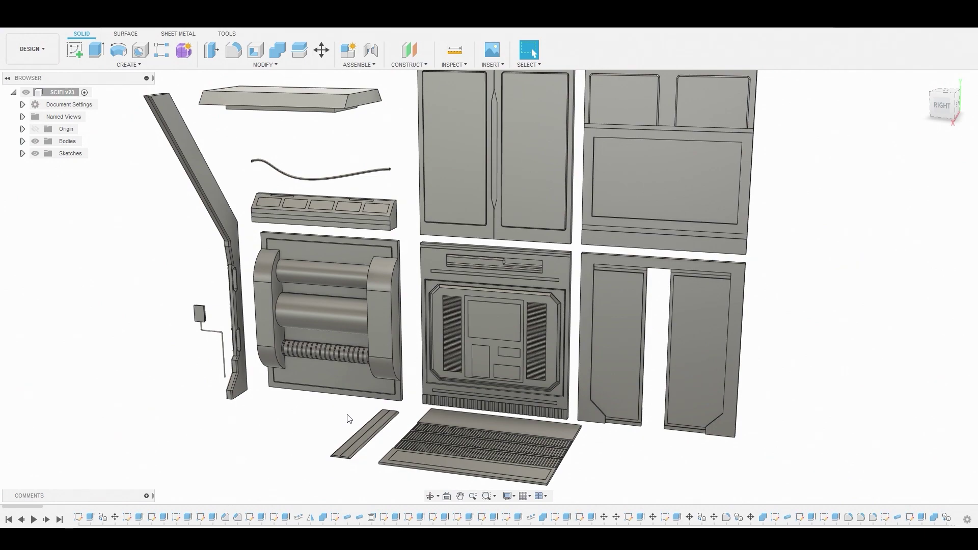
# - Inspect the vented lower wall panel up close and compare it with the surrounding kit pieces
pyautogui.scroll(4, 563, 389)
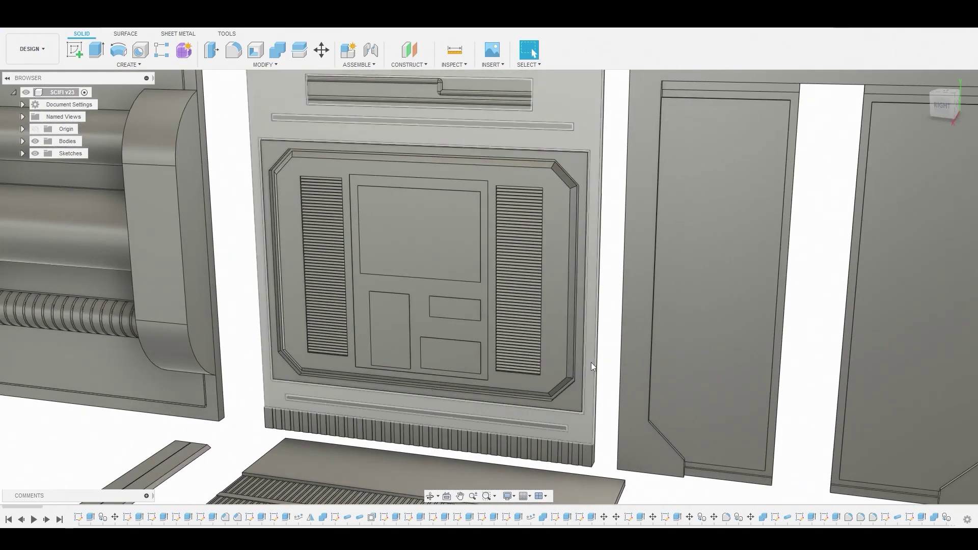
pyautogui.moveTo(601, 364)
pyautogui.keyDown('shift'); pyautogui.mouseDown(button='middle')
pyautogui.moveTo(544, 376)
pyautogui.moveTo(539, 344)
pyautogui.moveTo(613, 362)
pyautogui.mouseUp(button='middle'); pyautogui.keyUp('shift')
pyautogui.scroll(-3, 615, 360)
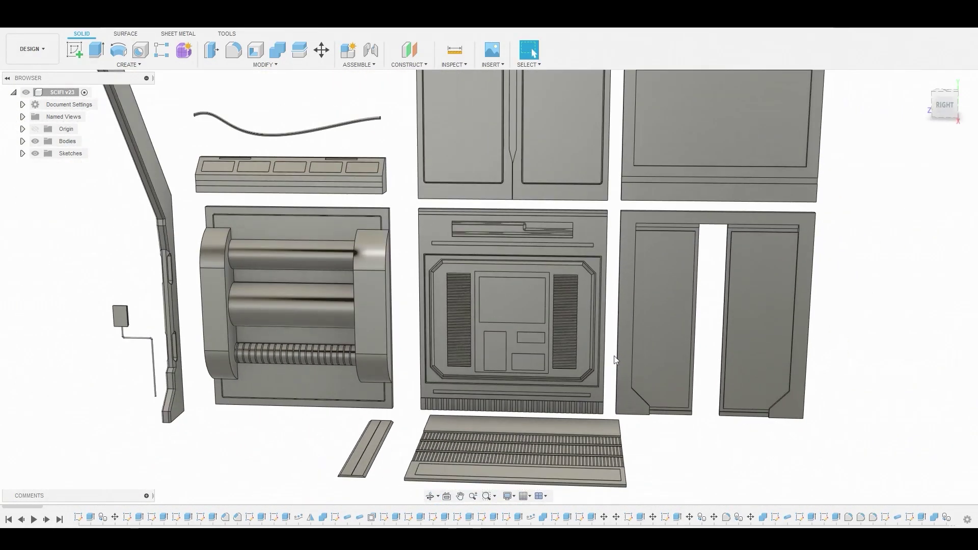
pyautogui.scroll(-2, 615, 360)
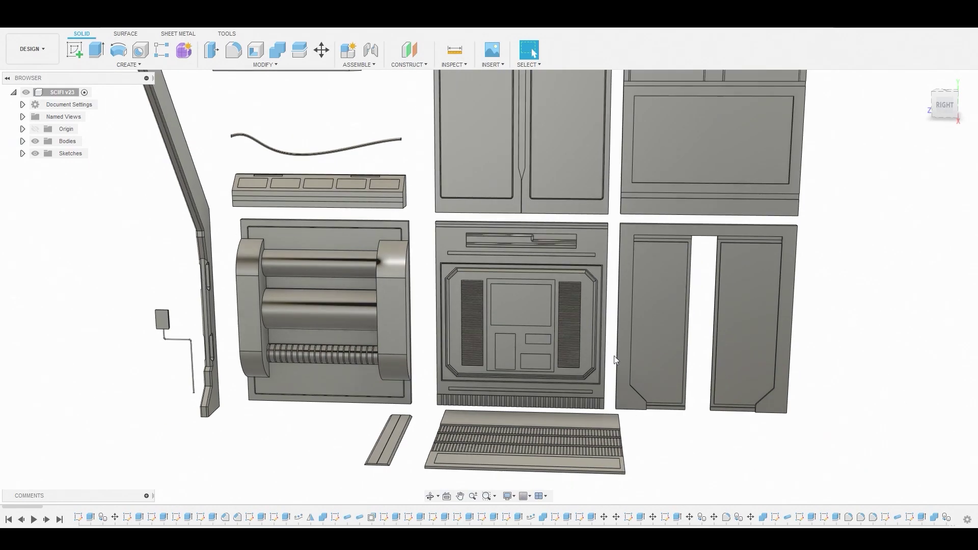
pyautogui.moveTo(615, 360); pyautogui.dragTo(648, 378, button='middle')
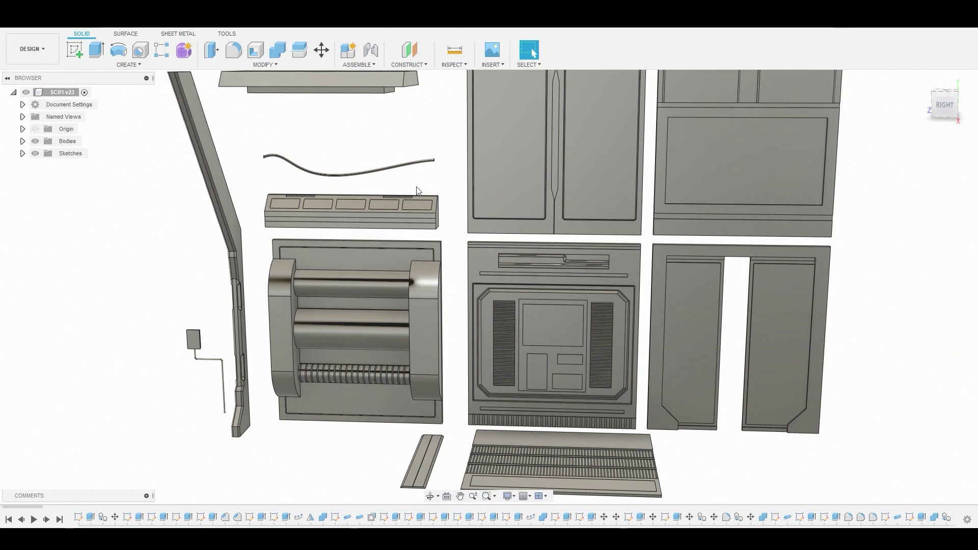
pyautogui.moveTo(374, 158)
pyautogui.keyDown('shift'); pyautogui.mouseDown(button='middle')
pyautogui.moveTo(380, 144)
pyautogui.moveTo(384, 162)
pyautogui.mouseUp(button='middle'); pyautogui.keyUp('shift')
pyautogui.keyDown('shift'); pyautogui.moveTo(283, 150); pyautogui.dragTo(308, 154, button='middle'); pyautogui.keyUp('shift')
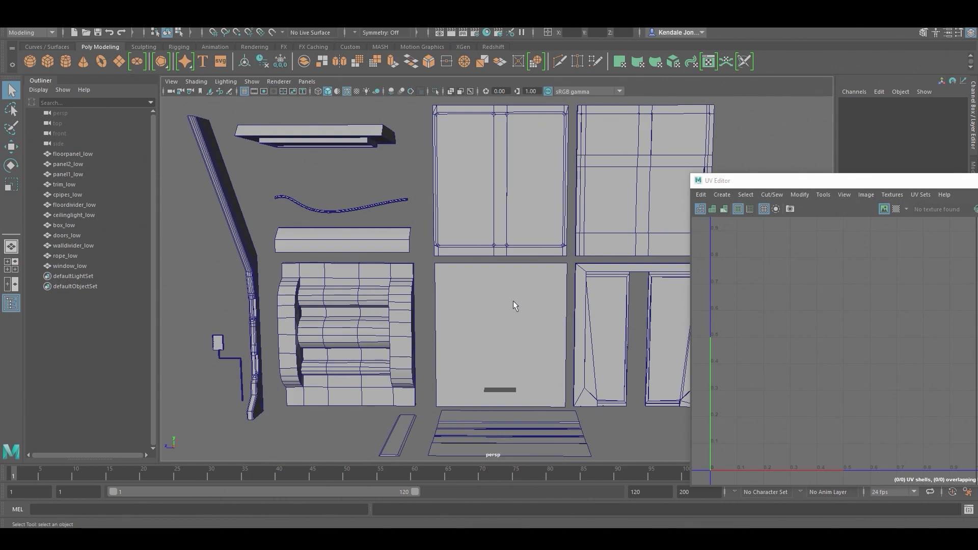
# - In Maya, review the UV layouts of the low-poly doors, window, panels, floor pieces, pipes, trim, box, wall divider and ceiling light one by one
pyautogui.click(597, 314)
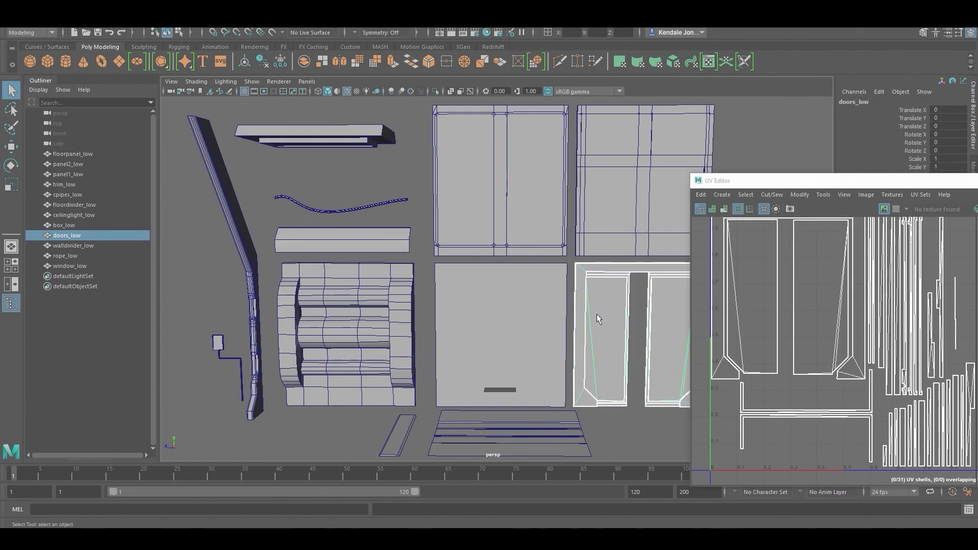
pyautogui.click(592, 196)
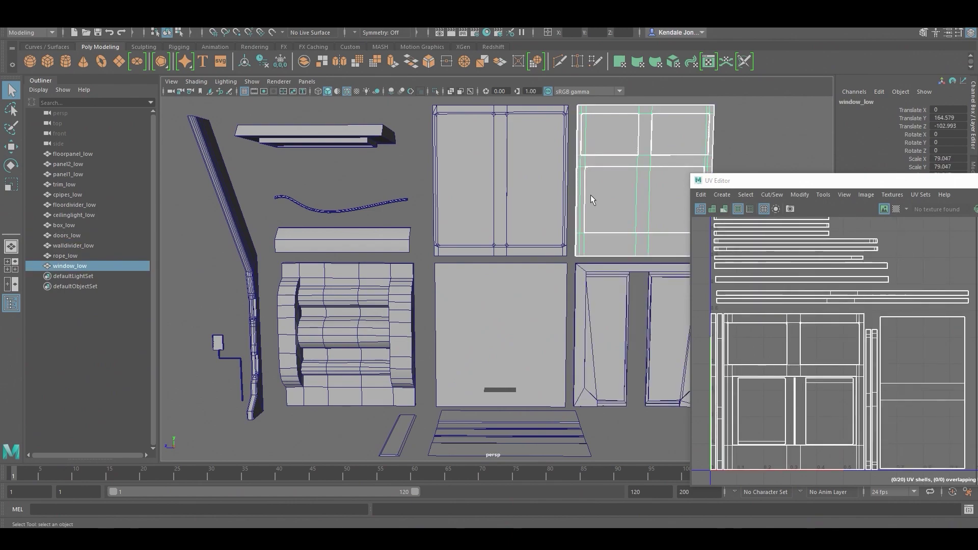
pyautogui.click(527, 197)
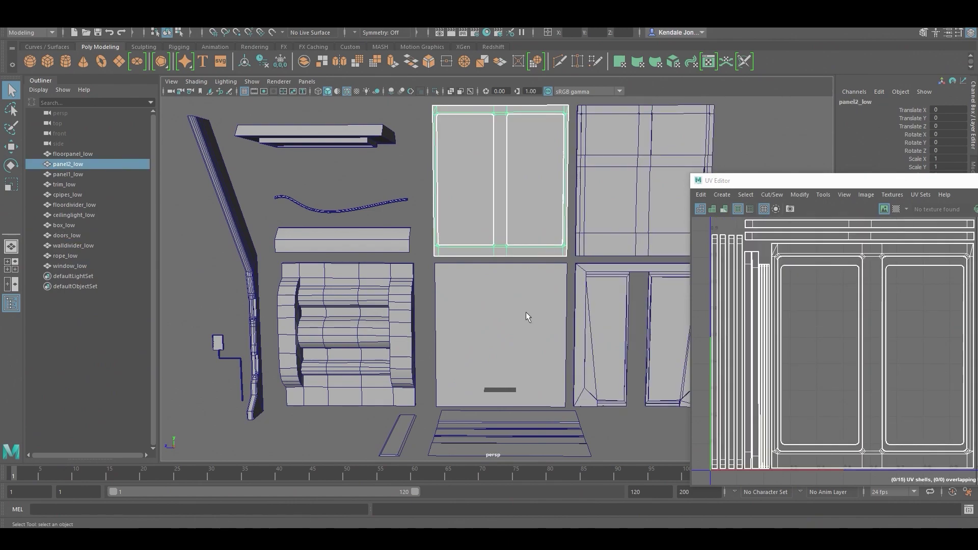
pyautogui.click(528, 325)
pyautogui.click(523, 442)
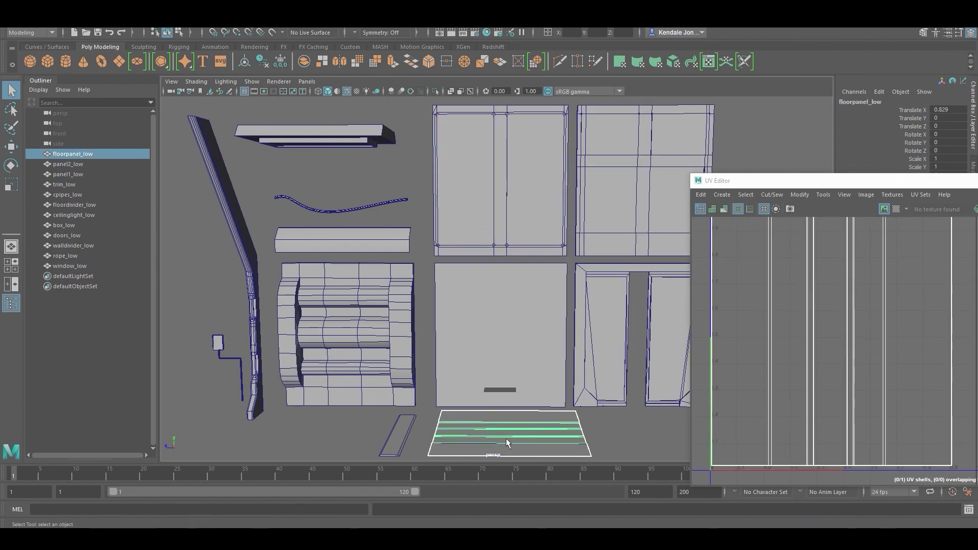
pyautogui.click(398, 434)
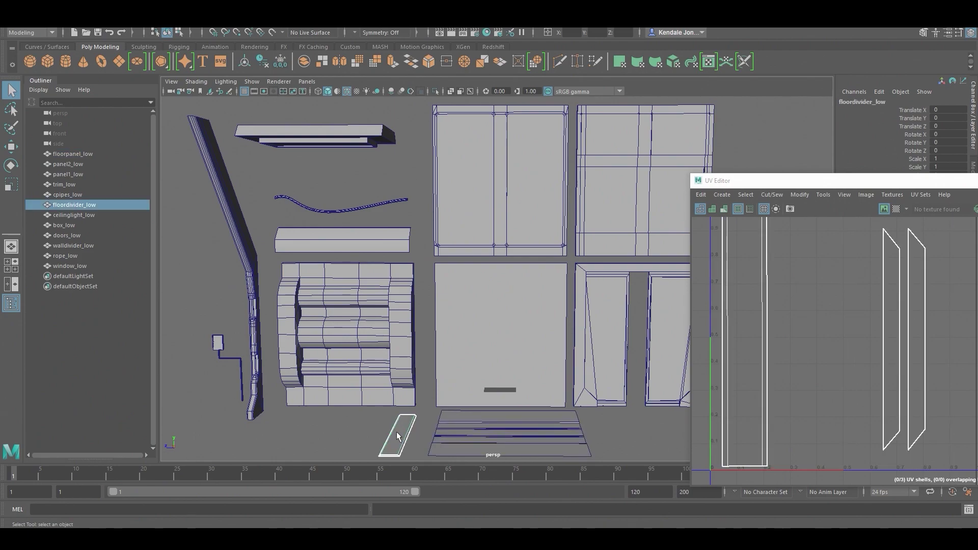
pyautogui.click(356, 329)
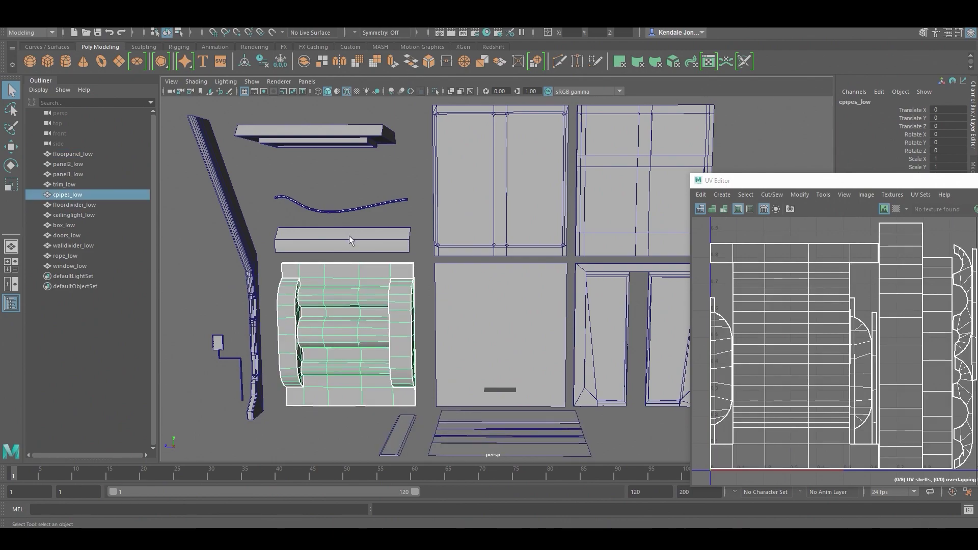
pyautogui.click(350, 235)
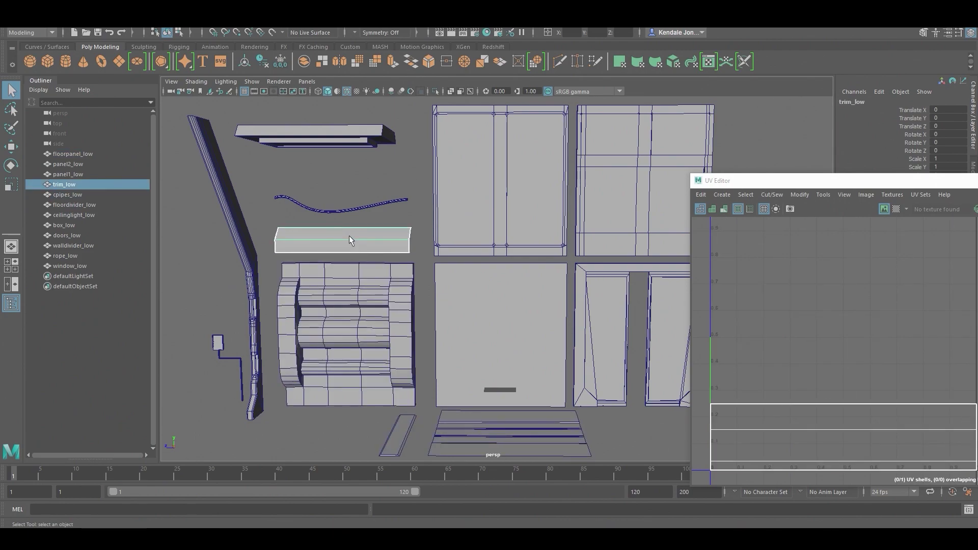
pyautogui.click(218, 342)
pyautogui.click(259, 331)
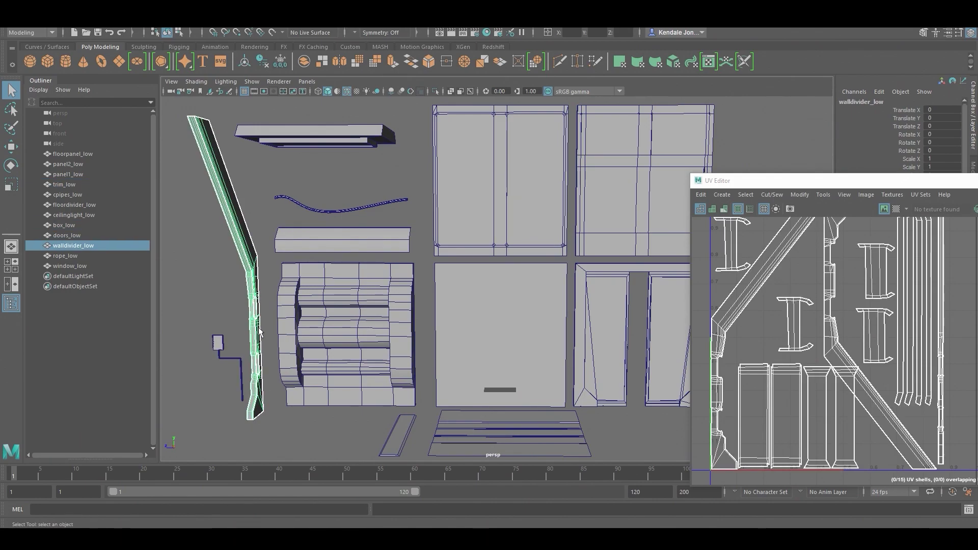
pyautogui.click(329, 138)
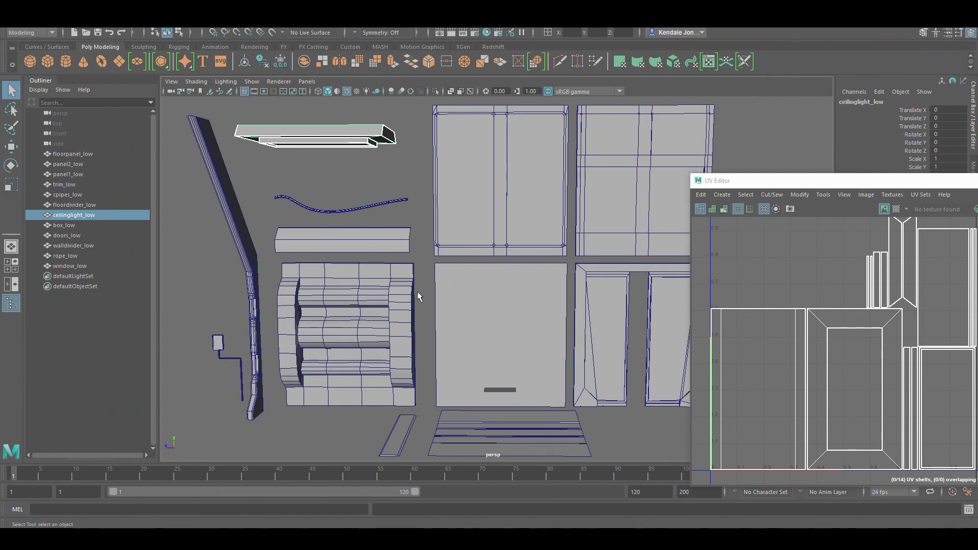
# - Examine the simplified geometry of the low-poly pipes, flat wall panel, doors and floor pieces from close range
pyautogui.keyDown('alt'); pyautogui.moveTo(420, 294); pyautogui.dragTo(450, 299); pyautogui.keyUp('alt')
pyautogui.keyDown('alt'); pyautogui.moveTo(450, 299); pyautogui.dragTo(487, 356, button='right'); pyautogui.keyUp('alt')
pyautogui.keyDown('alt'); pyautogui.moveTo(486, 356); pyautogui.dragTo(488, 322, button='middle'); pyautogui.keyUp('alt')
pyautogui.keyDown('alt'); pyautogui.moveTo(489, 322); pyautogui.dragTo(414, 272); pyautogui.keyUp('alt')
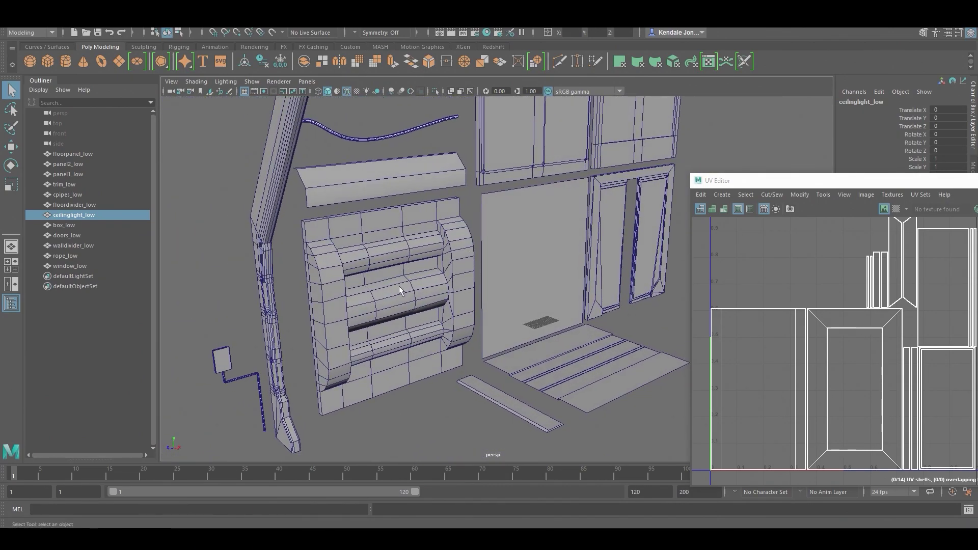
pyautogui.scroll(5, 388, 356)
pyautogui.scroll(3, 486, 309)
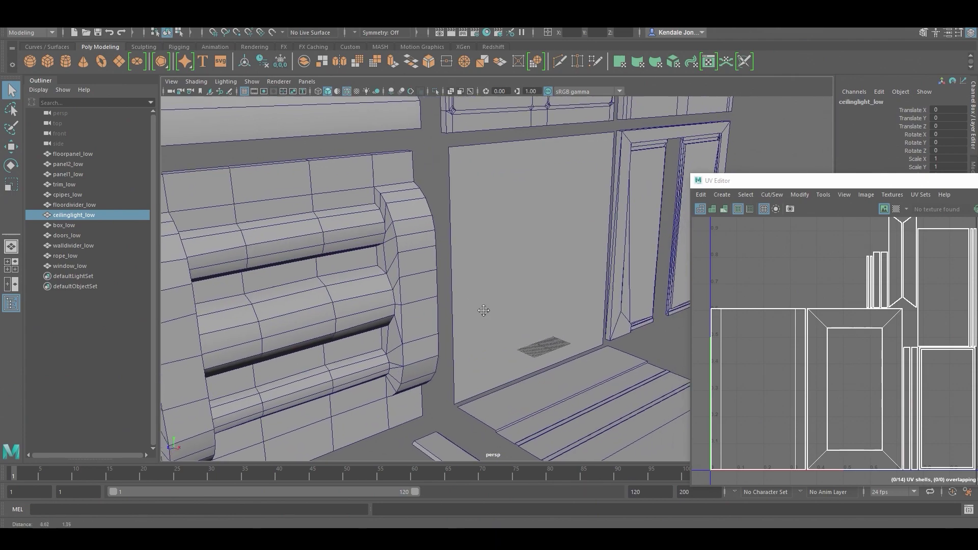
pyautogui.keyDown('alt'); pyautogui.moveTo(485, 310); pyautogui.dragTo(372, 366, button='middle'); pyautogui.keyUp('alt')
pyautogui.moveTo(303, 310)
pyautogui.keyDown('alt'); pyautogui.mouseDown()
pyautogui.moveTo(371, 295)
pyautogui.moveTo(434, 307)
pyautogui.moveTo(444, 300)
pyautogui.moveTo(262, 362)
pyautogui.moveTo(338, 331)
pyautogui.moveTo(474, 332)
pyautogui.mouseUp(); pyautogui.keyUp('alt')
pyautogui.keyDown('alt'); pyautogui.moveTo(452, 298); pyautogui.dragTo(384, 237, button='middle'); pyautogui.keyUp('alt')
pyautogui.keyDown('alt'); pyautogui.moveTo(383, 236); pyautogui.dragTo(384, 317); pyautogui.keyUp('alt')
pyautogui.scroll(3, 404, 384)
pyautogui.keyDown('alt'); pyautogui.moveTo(382, 375); pyautogui.dragTo(382, 334); pyautogui.keyUp('alt')
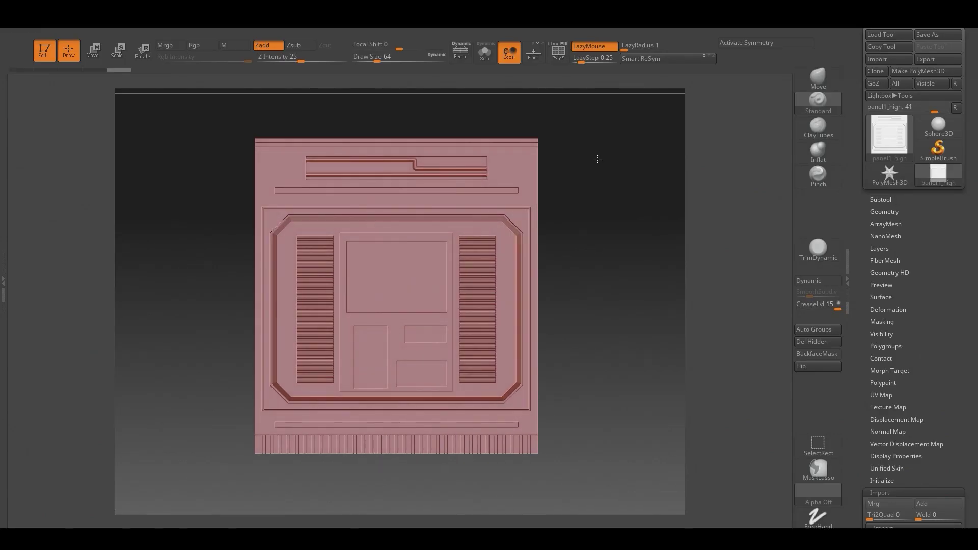
# - Switch to ZBrush and examine the triangulated topology of the panel1_high mesh with its wireframe temporarily shown
pyautogui.moveTo(604, 159); pyautogui.dragTo(401, 180)
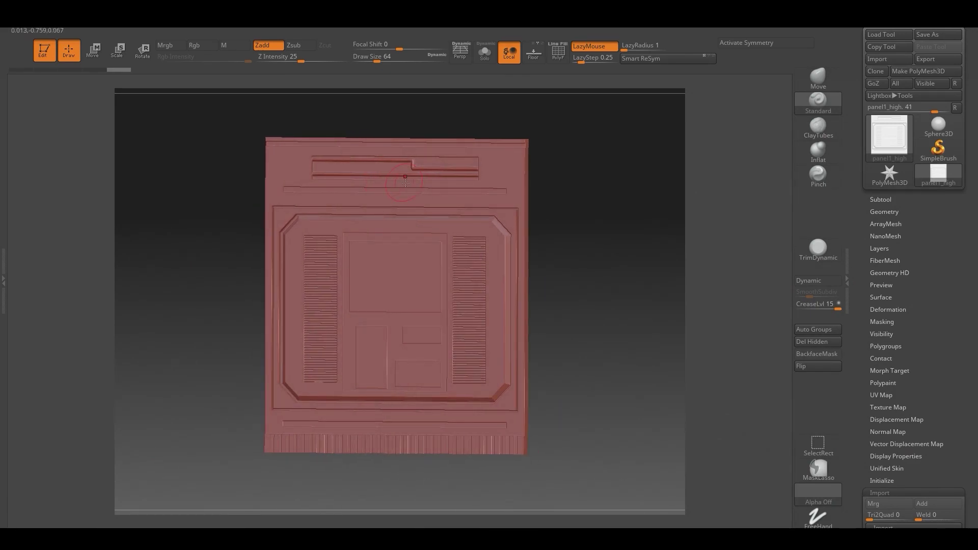
pyautogui.press('shift')
pyautogui.hotkey('shift', 'f')
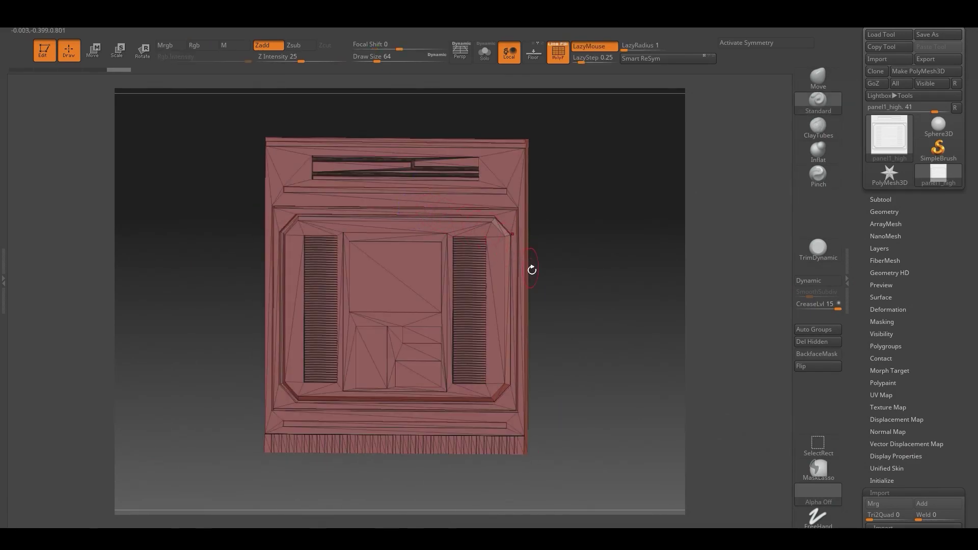
pyautogui.moveTo(563, 350)
pyautogui.keyDown('alt'); pyautogui.mouseDown()
pyautogui.moveTo(559, 323)
pyautogui.moveTo(601, 433)
pyautogui.moveTo(553, 280)
pyautogui.mouseUp(); pyautogui.keyUp('alt')
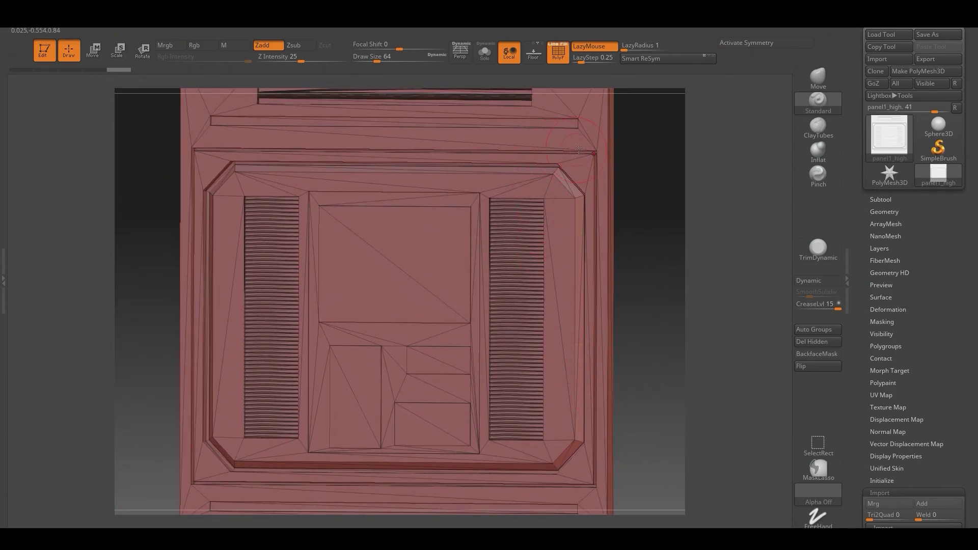
pyautogui.moveTo(157, 161); pyautogui.dragTo(223, 195)
pyautogui.moveTo(457, 224); pyautogui.dragTo(410, 216)
pyautogui.keyDown('alt'); pyautogui.moveTo(666, 331); pyautogui.dragTo(644, 303); pyautogui.keyUp('alt')
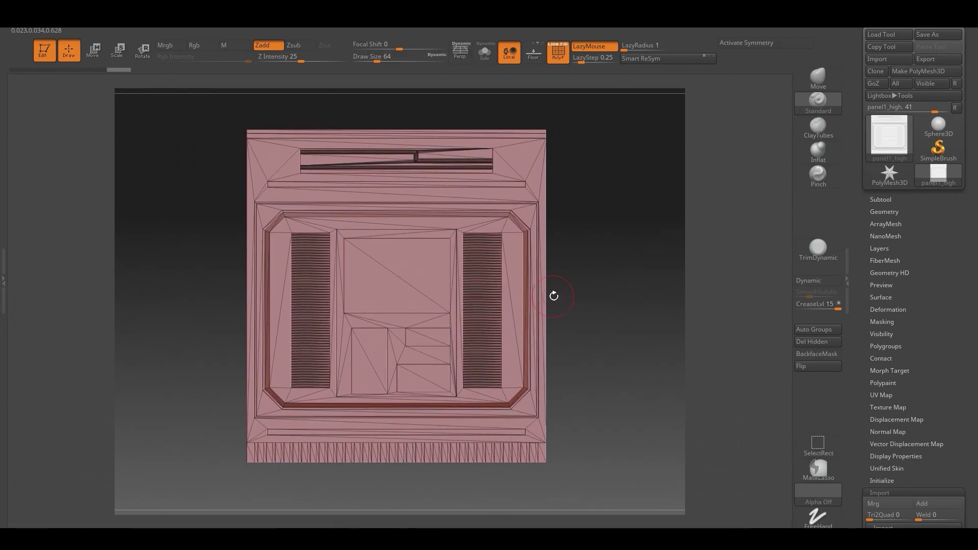
pyautogui.press('shift')
pyautogui.hotkey('shift', 'f')
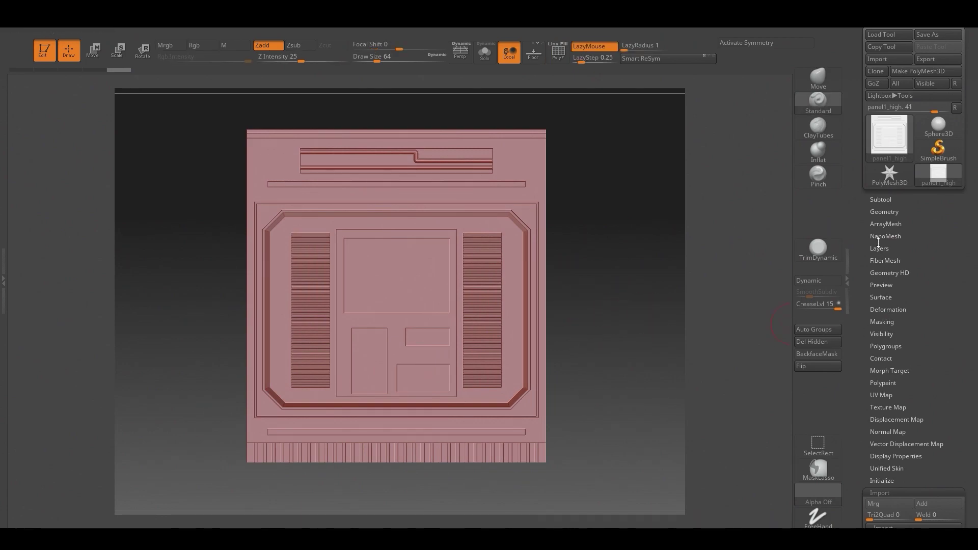
# - Convert the panel1_high mesh with DynaMesh at resolution 1112 and blur 0, and check its dense new wireframe
pyautogui.click(882, 212)
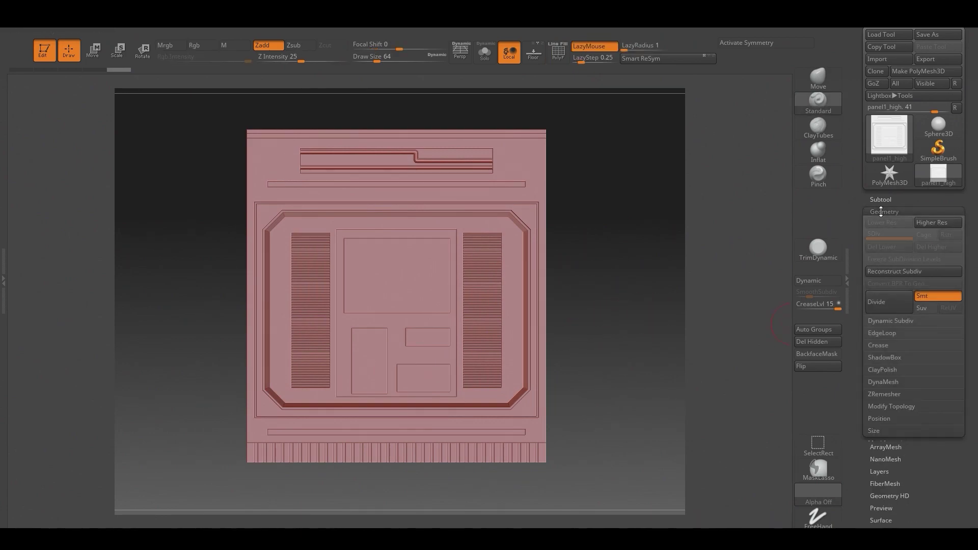
pyautogui.click(891, 383)
pyautogui.moveTo(873, 421); pyautogui.dragTo(881, 422)
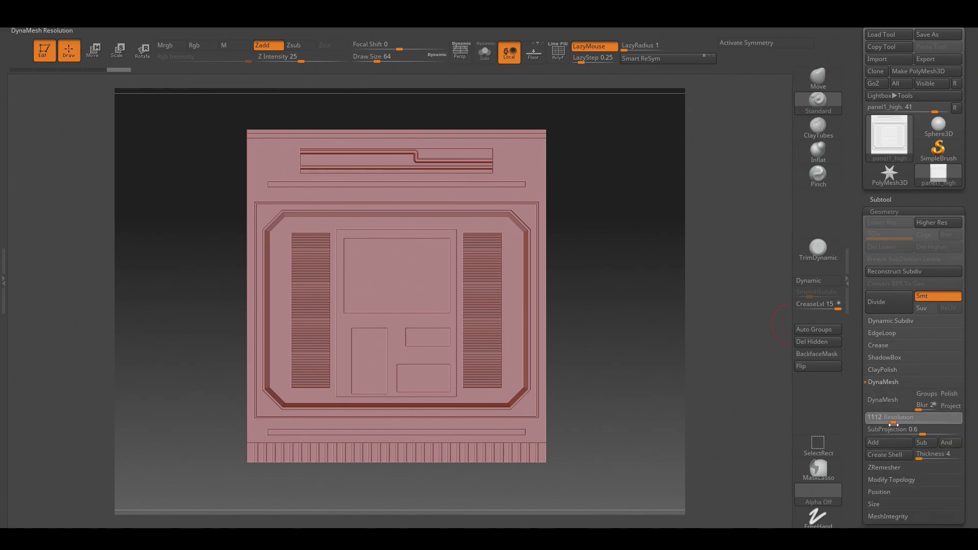
pyautogui.moveTo(925, 408); pyautogui.dragTo(910, 408)
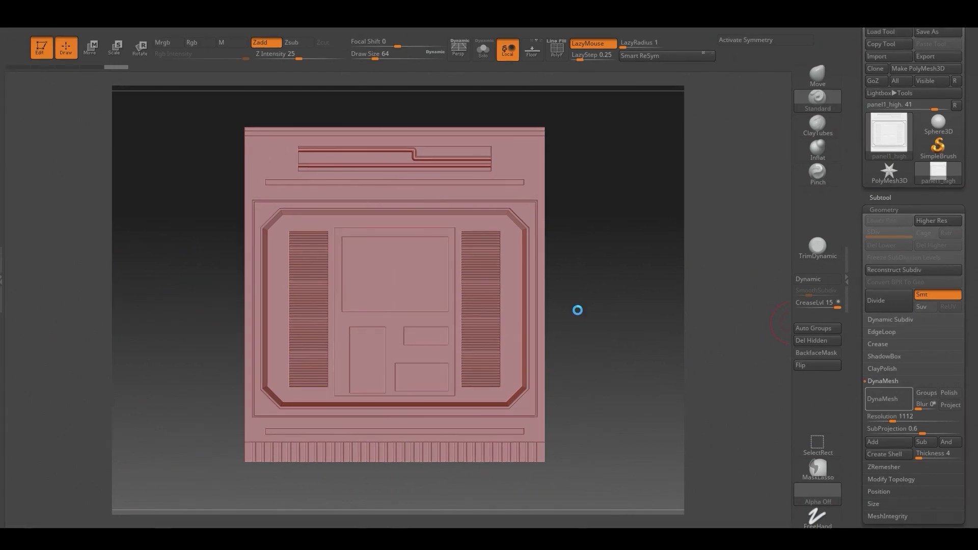
pyautogui.hotkey('shift', 'f')
pyautogui.keyDown('alt'); pyautogui.moveTo(593, 344); pyautogui.dragTo(610, 331); pyautogui.keyUp('alt')
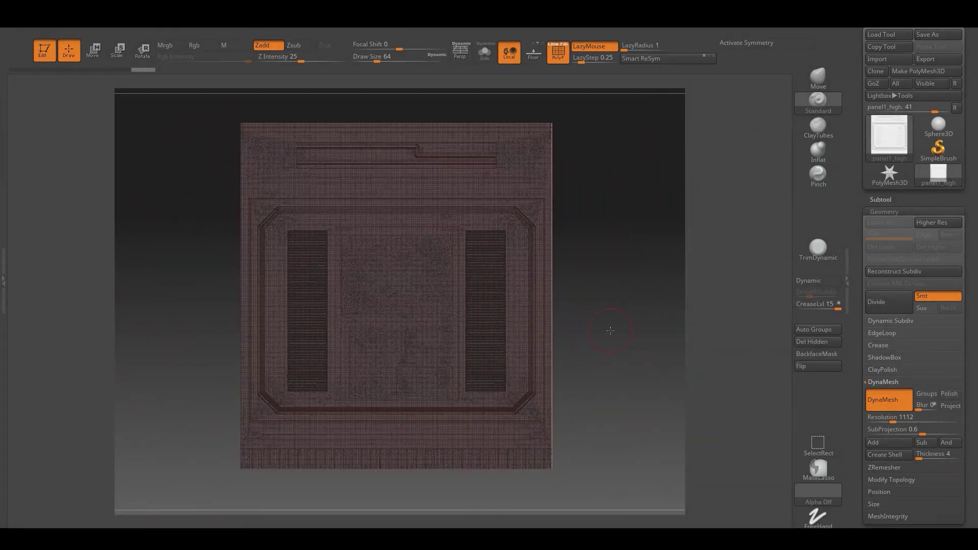
pyautogui.hotkey('shift', 'f')
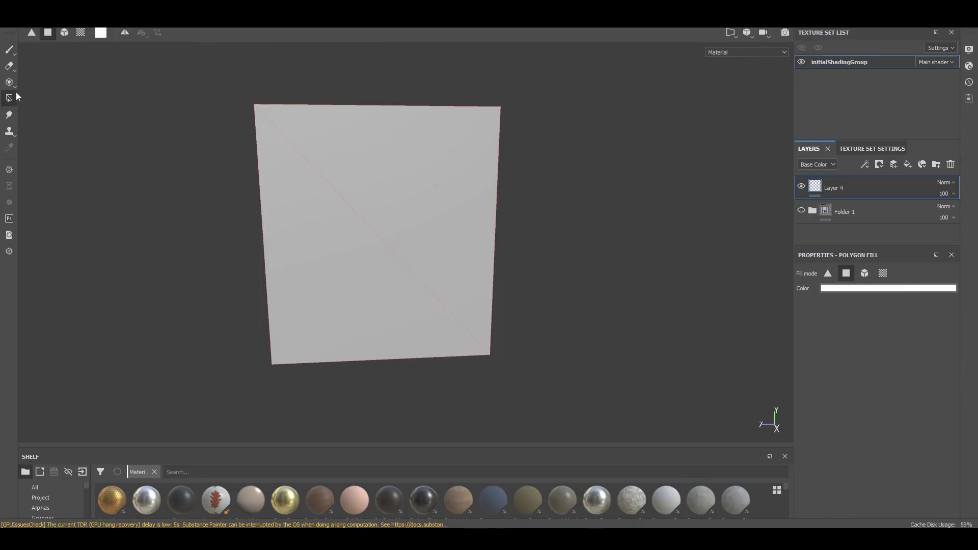
# - Switch to Substance Painter, view the bare low-poly panel from both sides and undo the edits that removed its surface detail and material layers
pyautogui.keyDown('alt'); pyautogui.moveTo(213, 177); pyautogui.dragTo(163, 187); pyautogui.keyUp('alt')
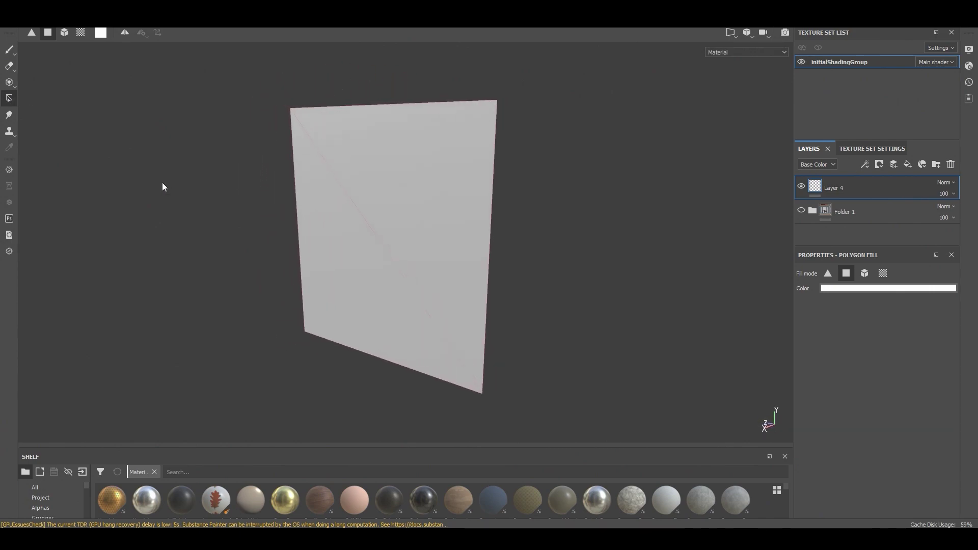
pyautogui.keyDown('alt'); pyautogui.moveTo(261, 177); pyautogui.dragTo(592, 164); pyautogui.keyUp('alt')
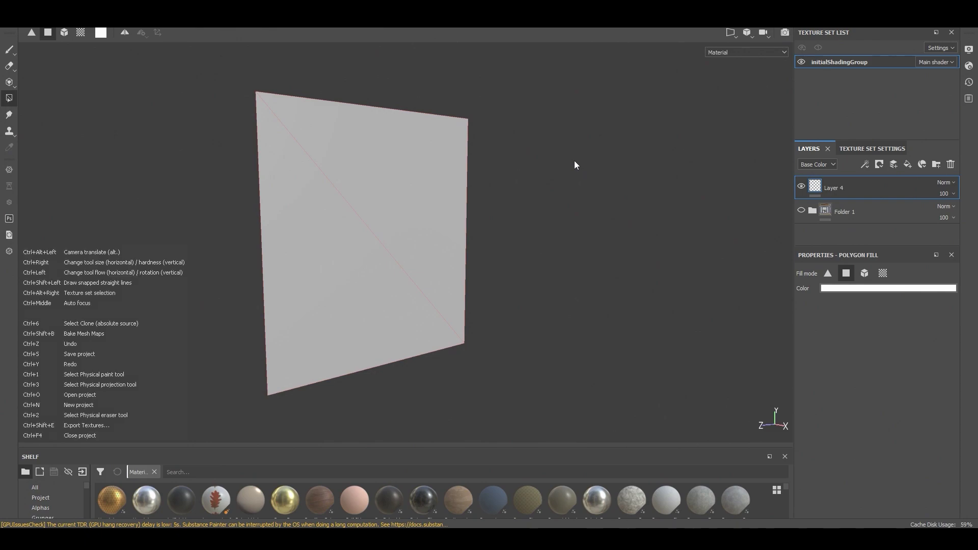
pyautogui.hotkey('ctrl', 'z')
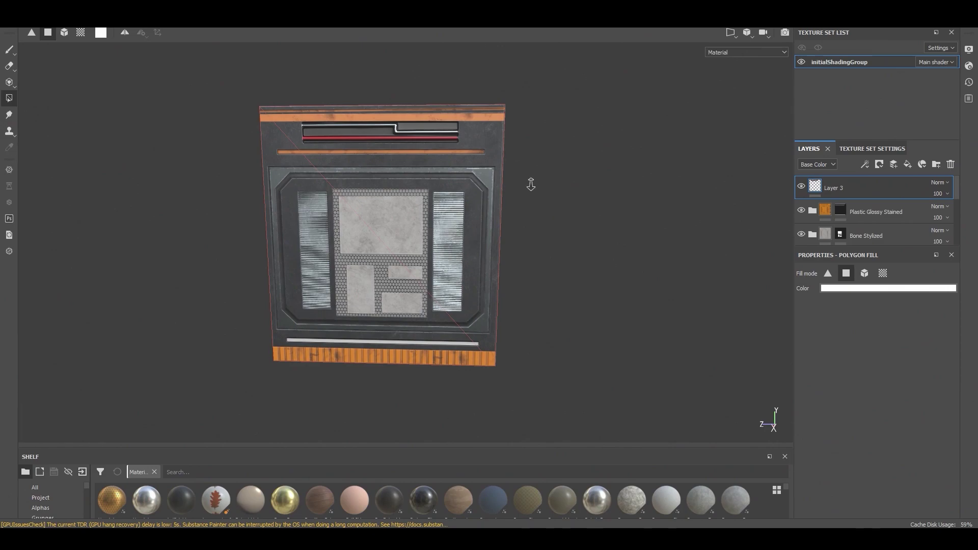
# - Examine the textured sci-fi wall panel's materials and surface detail from different angles and under rotated environment lighting
pyautogui.keyDown('alt'); pyautogui.moveTo(531, 184); pyautogui.dragTo(592, 276, button='right'); pyautogui.keyUp('alt')
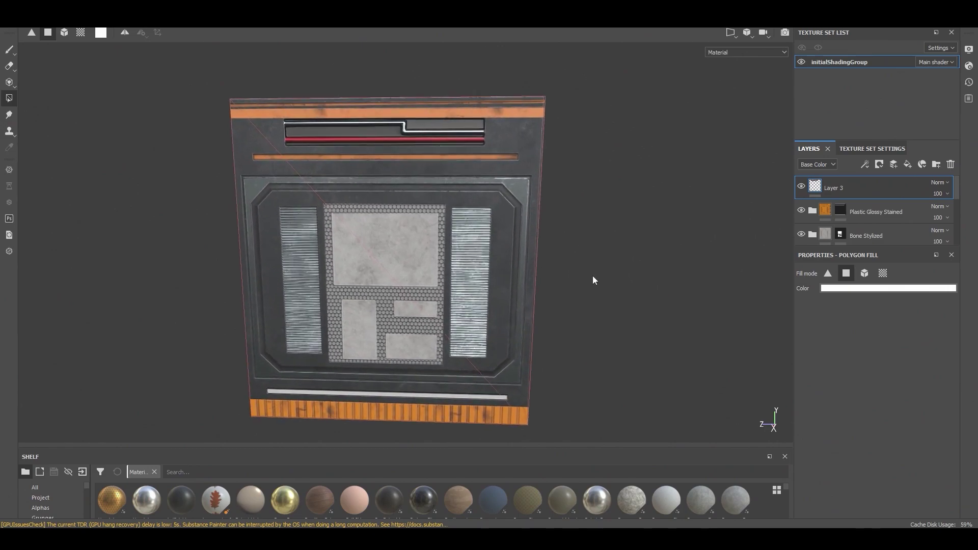
pyautogui.keyDown('alt'); pyautogui.moveTo(592, 276); pyautogui.dragTo(591, 251); pyautogui.keyUp('alt')
pyautogui.keyDown('shift'); pyautogui.moveTo(590, 251); pyautogui.dragTo(512, 248, button='right'); pyautogui.keyUp('shift')
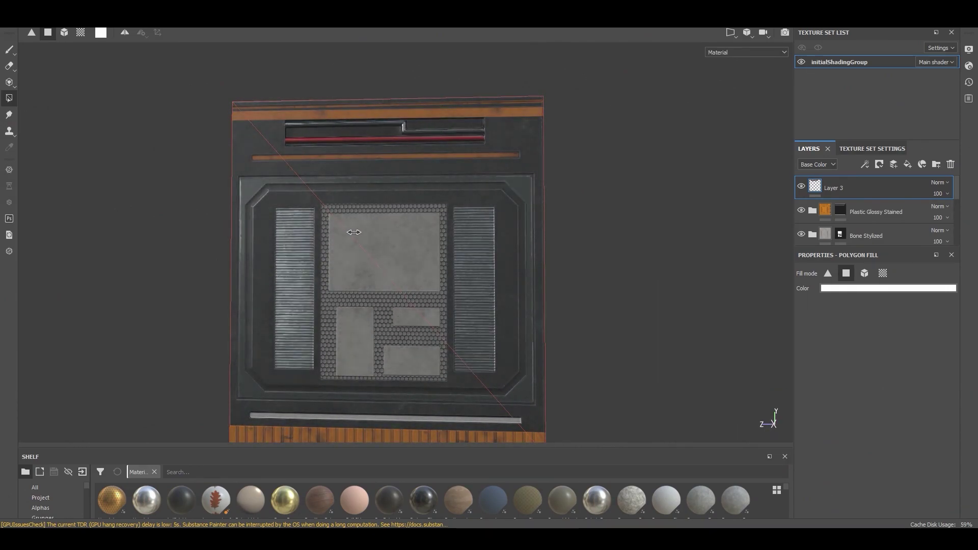
pyautogui.keyDown('alt'); pyautogui.moveTo(72, 105); pyautogui.dragTo(397, 118); pyautogui.keyUp('alt')
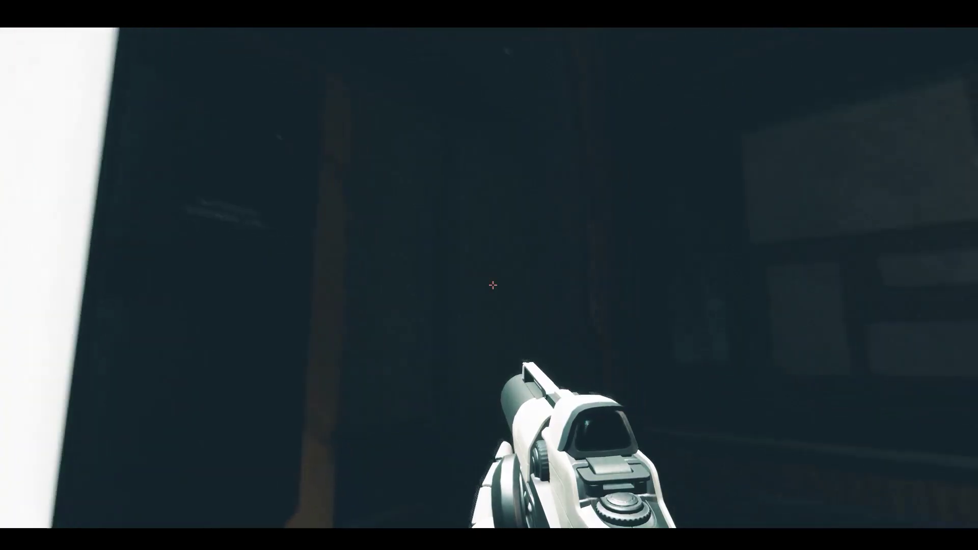